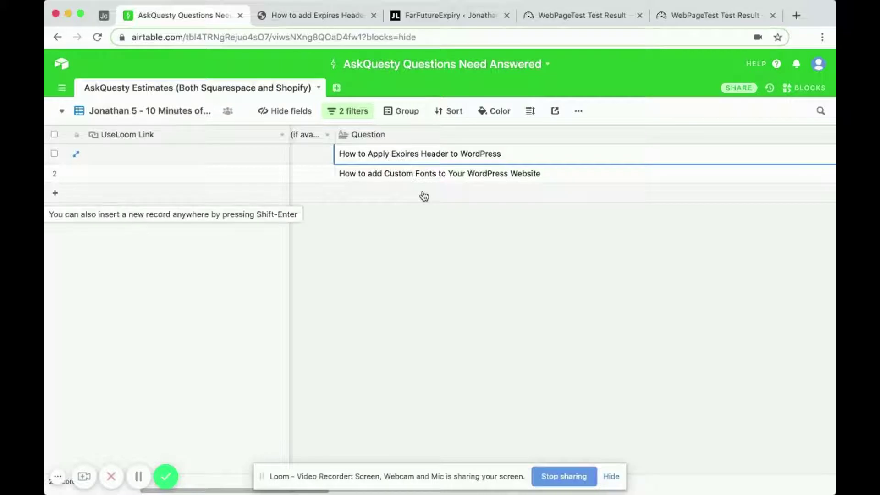
scroll(422, 191, "right", 2)
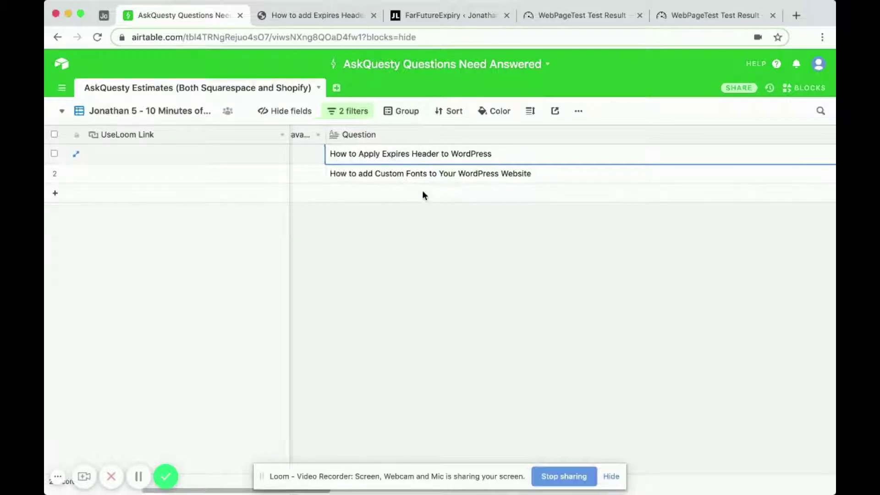
Open the article about adding Expires Headers and highlight a passage of it
left_click(309, 16)
scroll(319, 260, "up", 10)
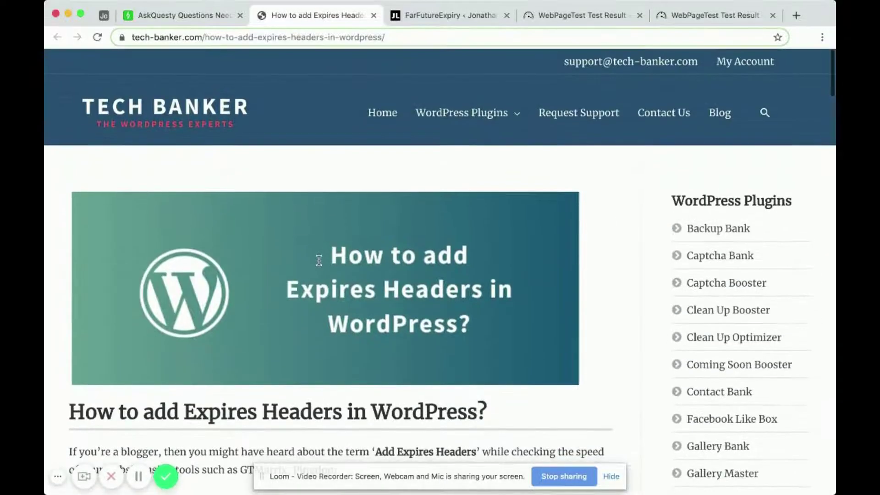
scroll(318, 260, "down", 8)
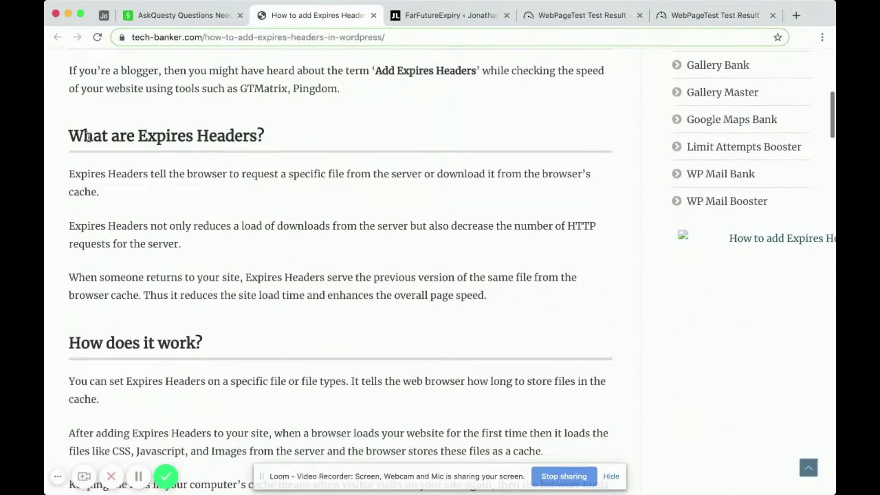
left_click_drag(222, 135, 779, 120)
left_click(84, 170)
Read further through the article, then return to the AskQuesty question table
scroll(211, 258, "down", 1)
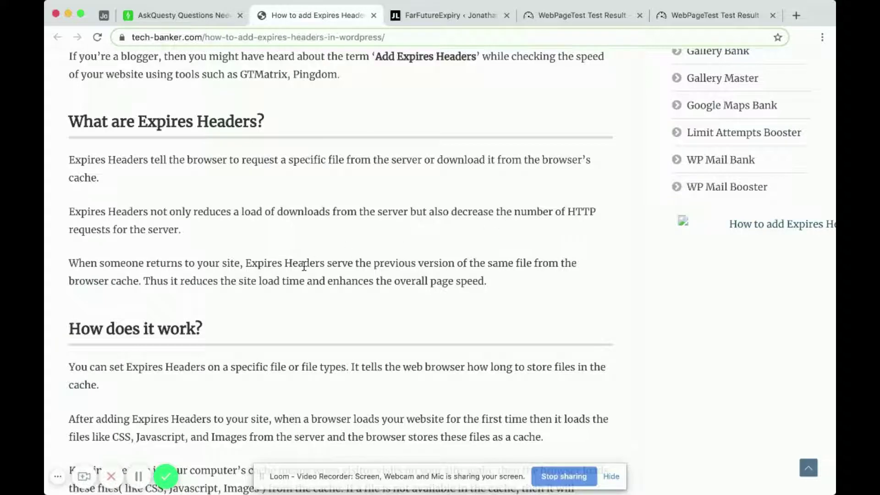
scroll(303, 266, "down", 1)
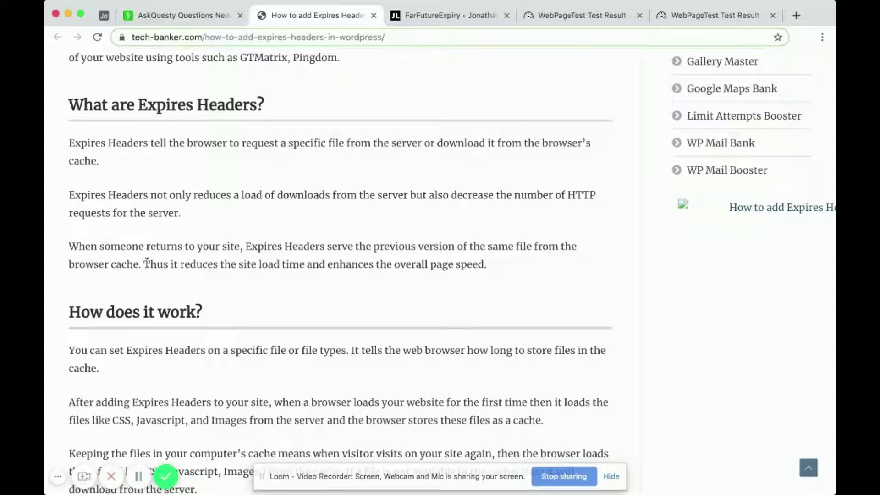
left_click_drag(146, 263, 236, 265)
left_click(322, 264)
scroll(321, 264, "up", 2)
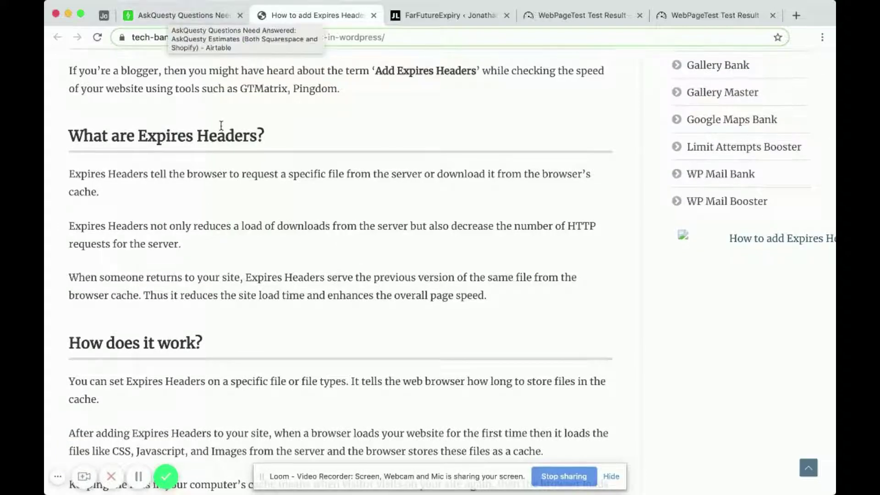
scroll(221, 125, "up", 6)
scroll(221, 126, "up", 3)
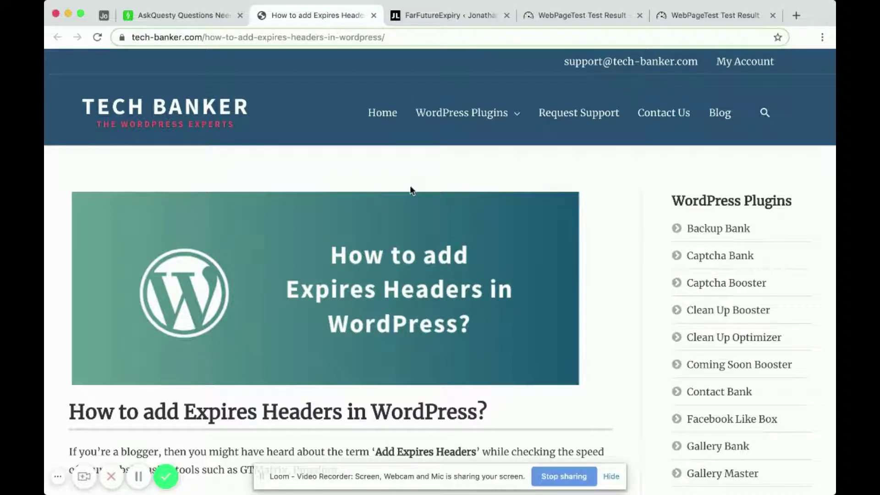
left_click_drag(215, 284, 255, 255)
left_click_drag(255, 251, 293, 220)
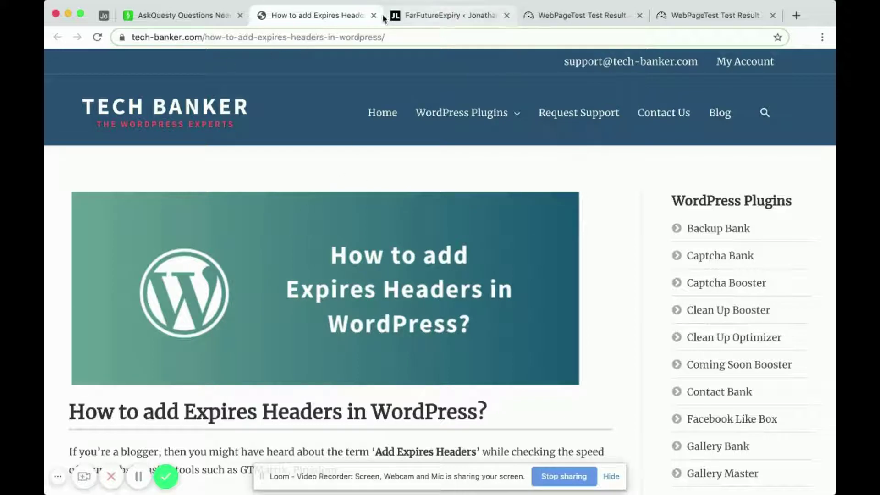
left_click(177, 15)
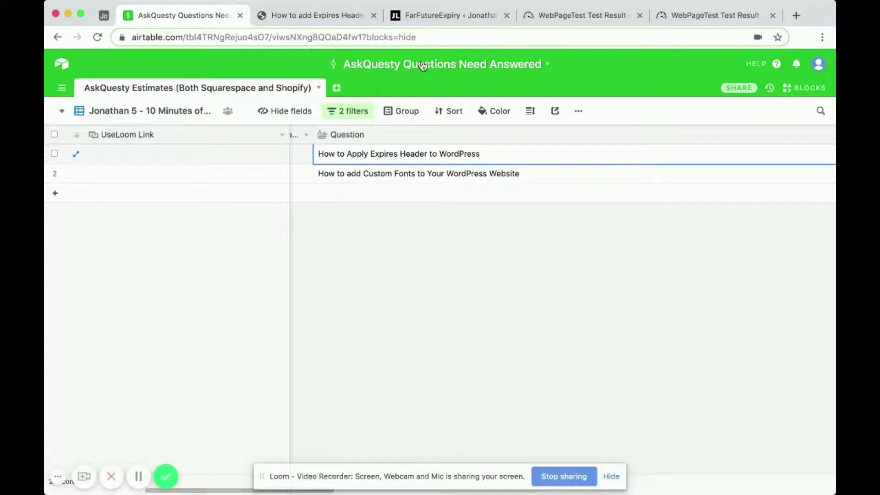
Go from the FarFutureExpiry page to the WordPress dashboard and Installed Plugins list
left_click(441, 14)
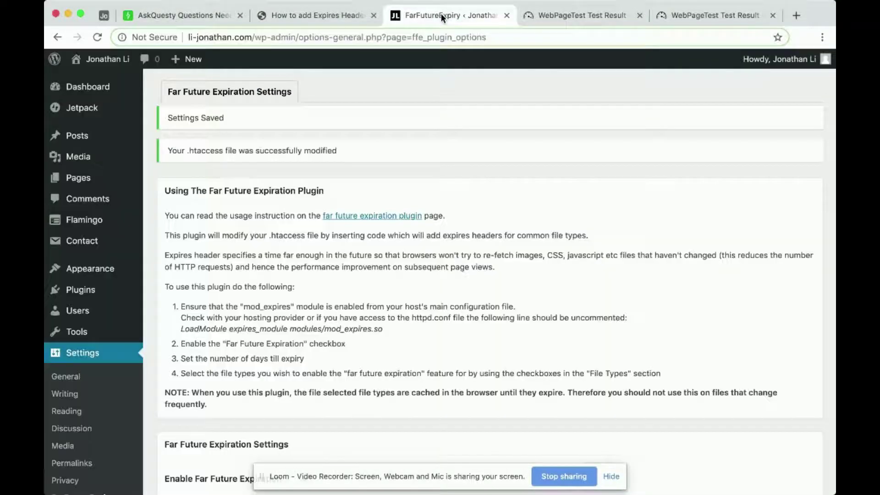
left_click(91, 90)
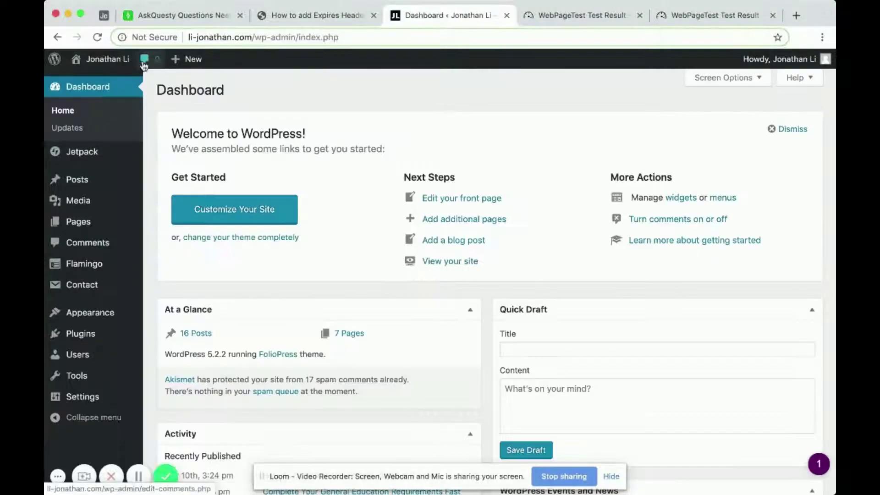
mouse_move(95, 58)
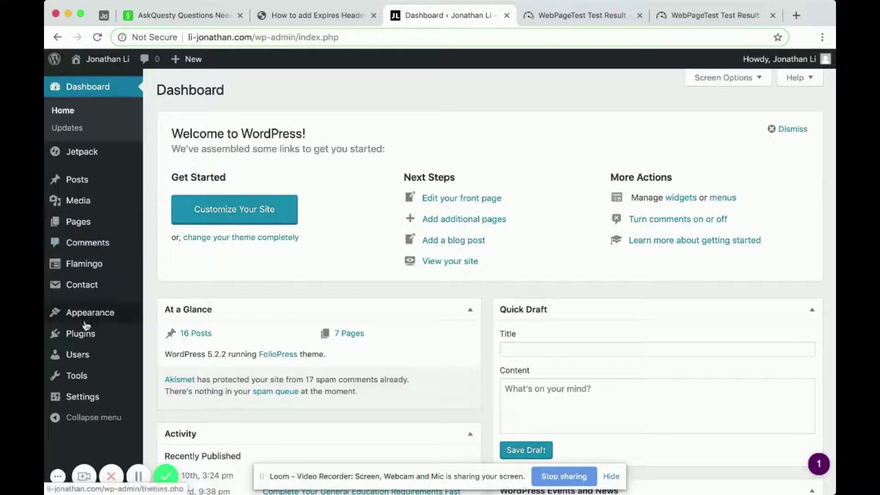
left_click(78, 336)
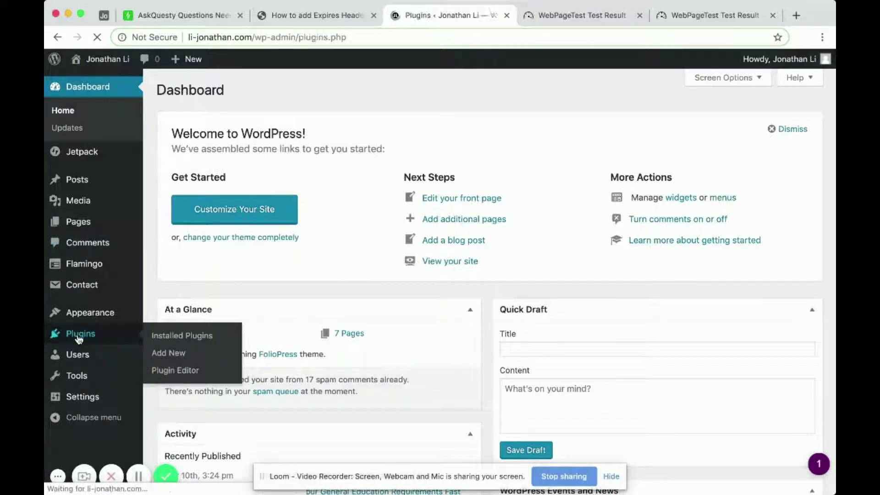
Scroll the 11 installed plugins to find the active Far Future Expiration Plugin
scroll(324, 301, "down", 3)
scroll(324, 301, "down", 5)
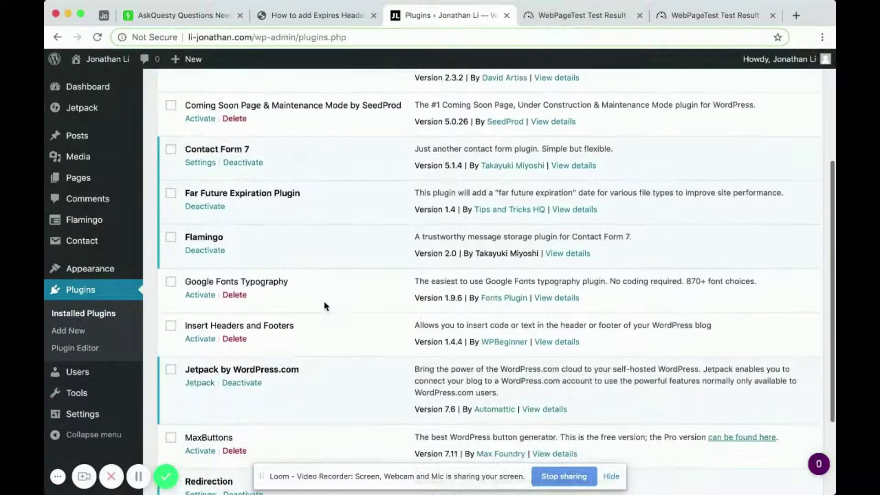
scroll(324, 301, "up", 3)
scroll(324, 303, "up", 3)
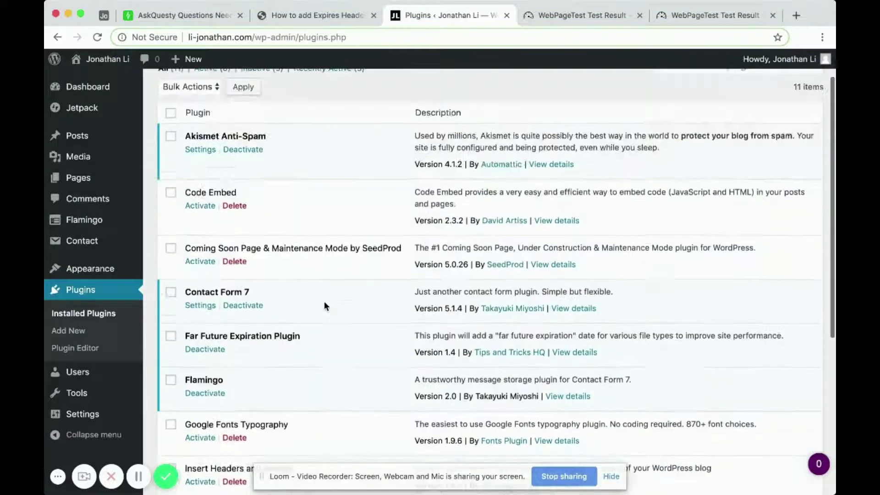
scroll(324, 303, "down", 1)
scroll(324, 301, "down", 1)
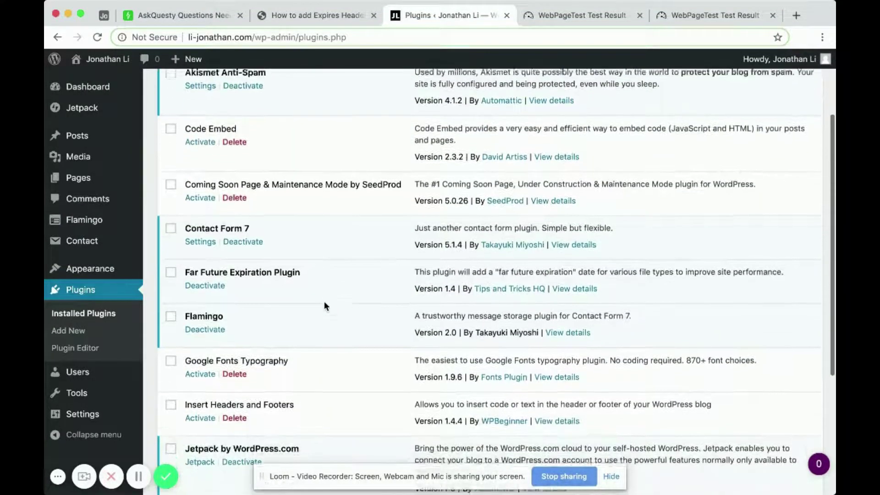
left_click_drag(187, 254, 259, 255)
left_click(298, 254)
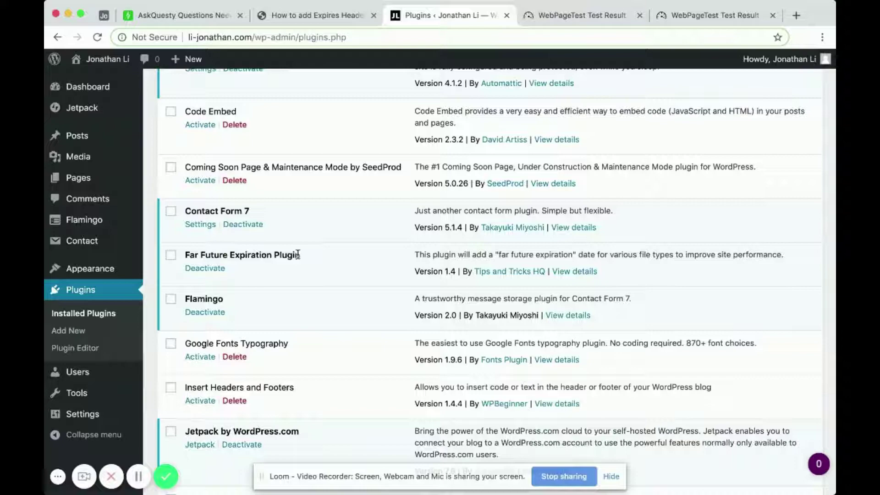
scroll(310, 233, "up", 1)
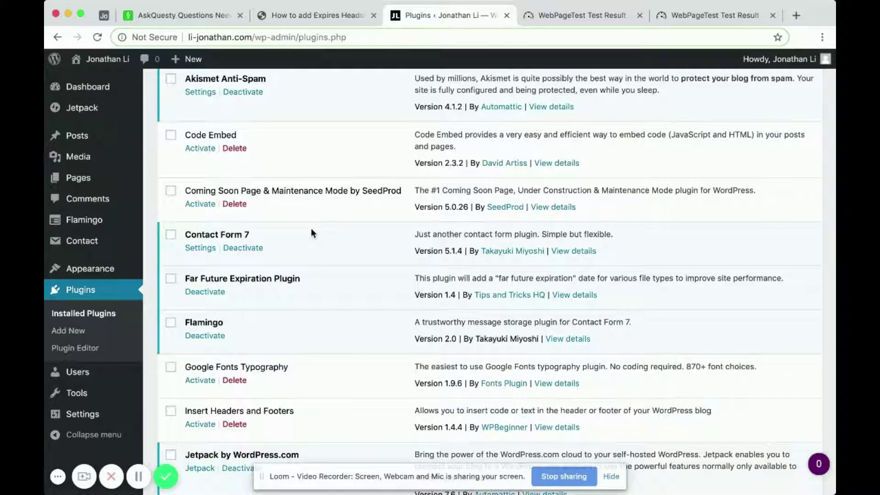
scroll(311, 233, "down", 4)
scroll(311, 232, "down", 4)
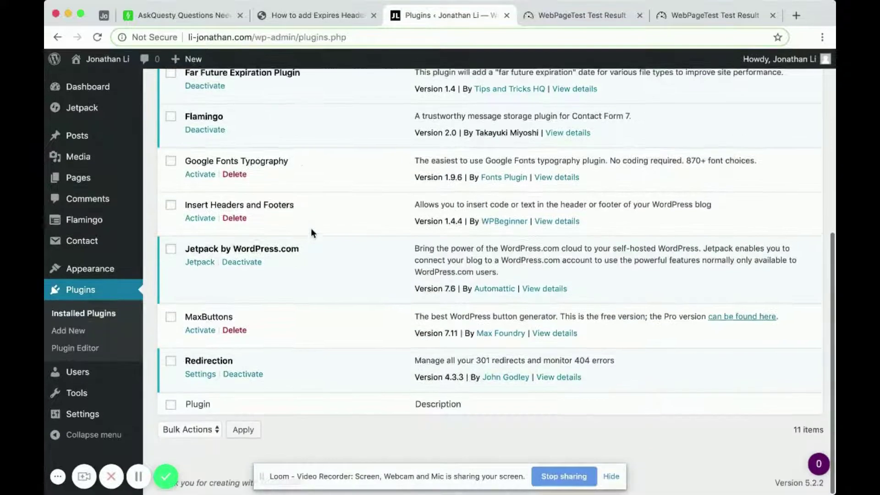
scroll(311, 229, "up", 10)
Search the Add Plugins directory for 'expiry header'
left_click(230, 94)
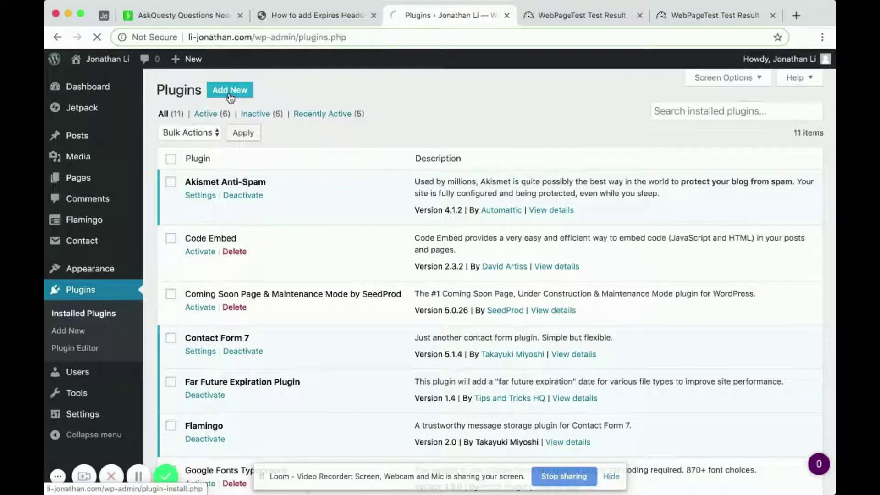
left_click(712, 125)
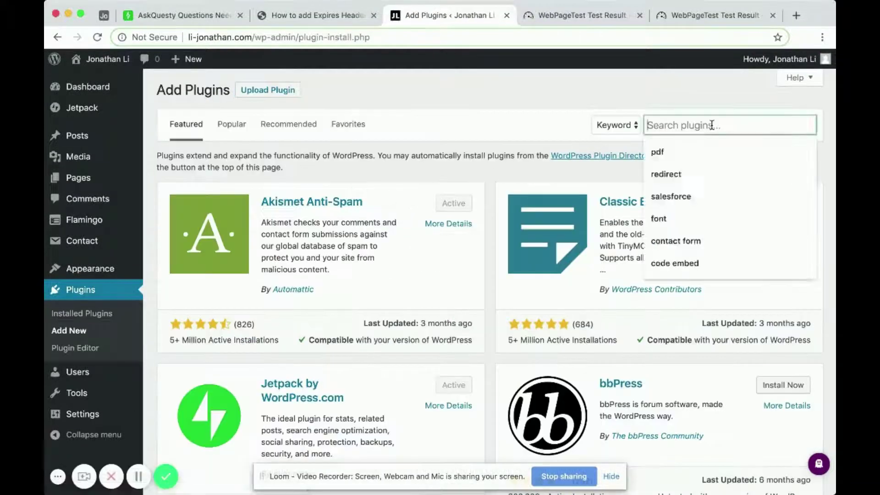
type("expi")
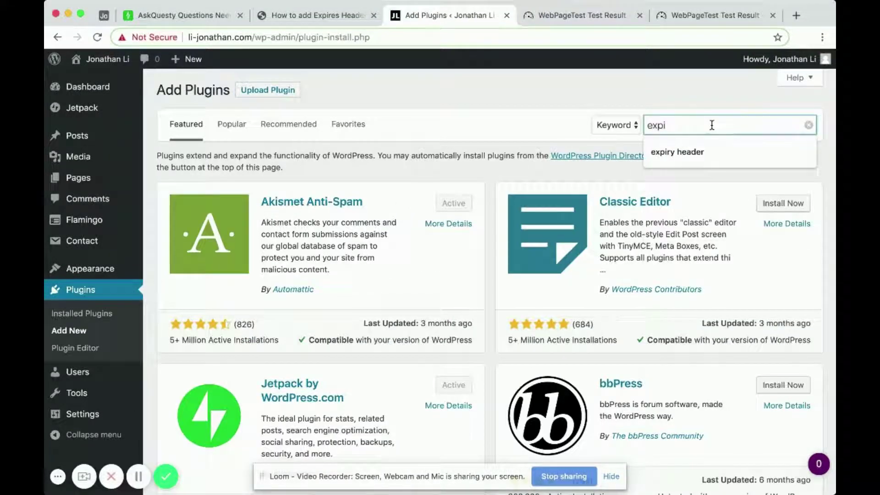
type("ry header")
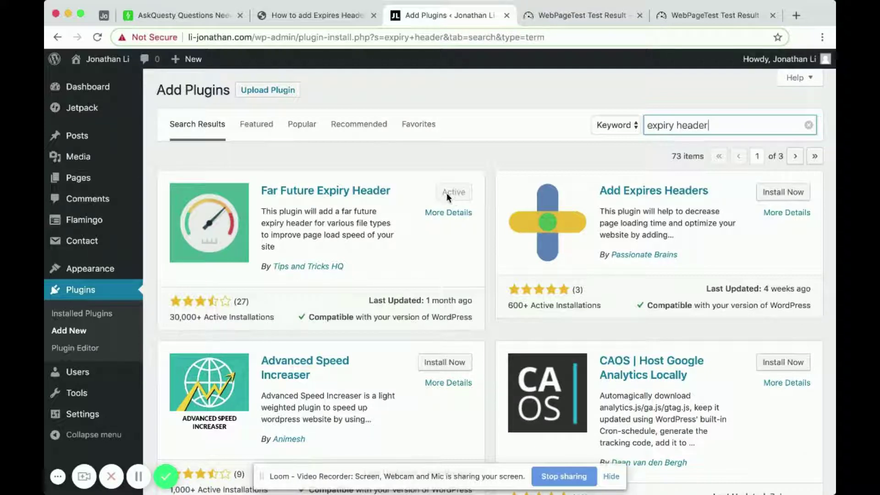
Return to Installed Plugins and check that the Far Future Expiration Plugin is active
left_click(76, 298)
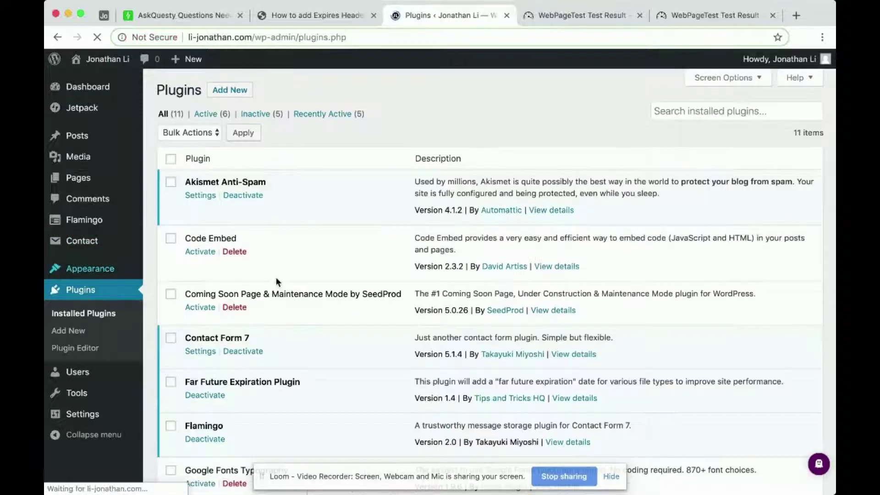
scroll(276, 282, "down", 5)
scroll(277, 281, "down", 3)
scroll(276, 280, "up", 5)
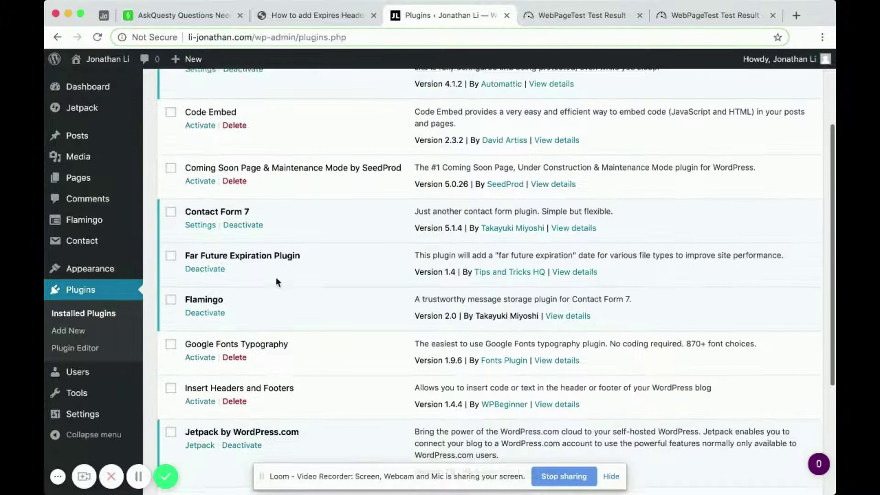
scroll(275, 282, "up", 3)
scroll(275, 275, "down", 5)
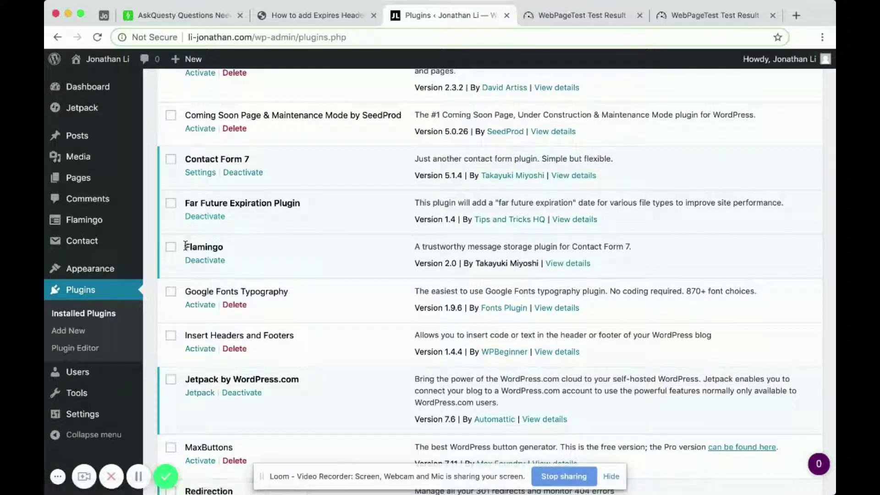
mouse_move(89, 416)
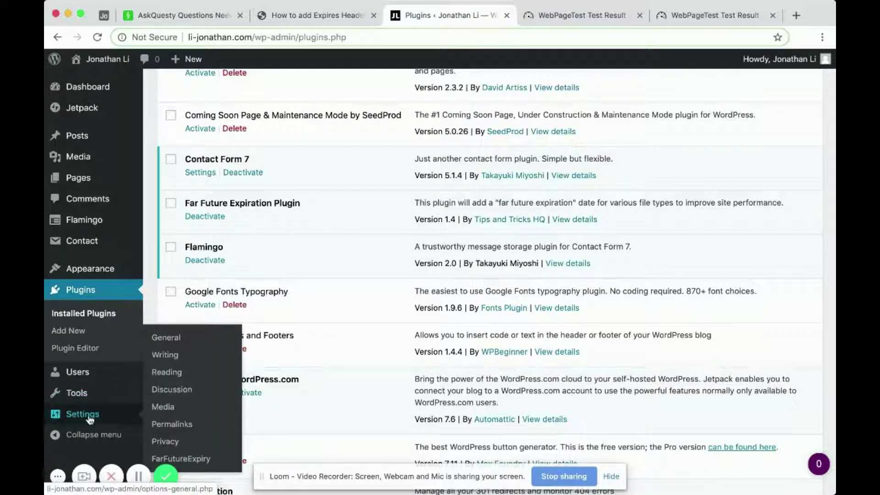
Disable Far Future Expiration and uncheck the GIF, JPEG, JPG and PNG file types
left_click(177, 459)
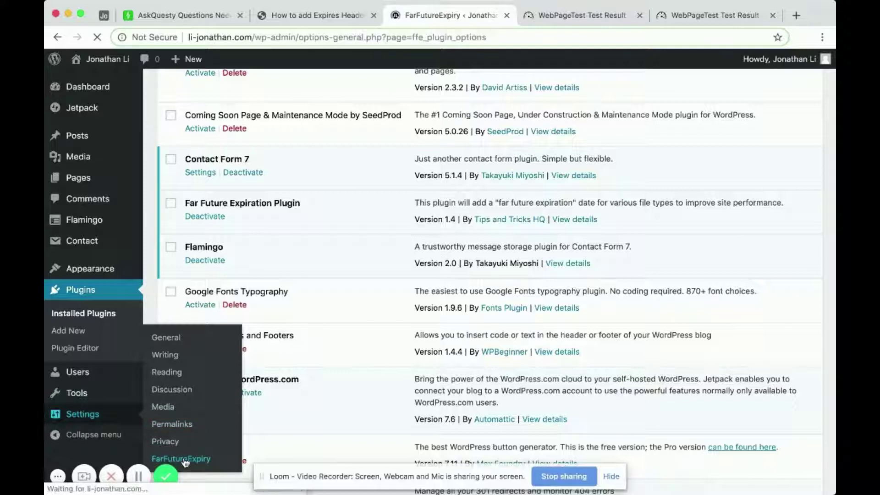
scroll(312, 315, "down", 5)
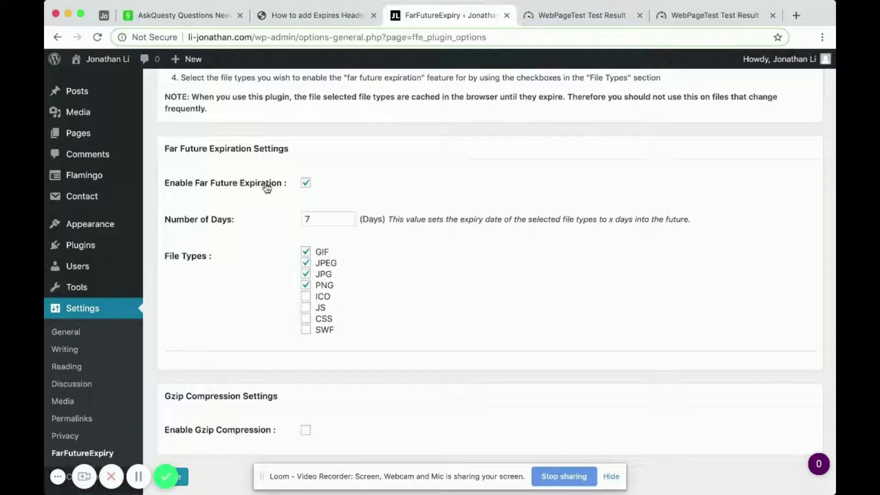
left_click(307, 183)
left_click(306, 252)
left_click(307, 264)
left_click(306, 274)
left_click(306, 286)
Delete the 7 from Number of Days and return to the earlier 4.869s WebPageTest results
left_click(305, 183)
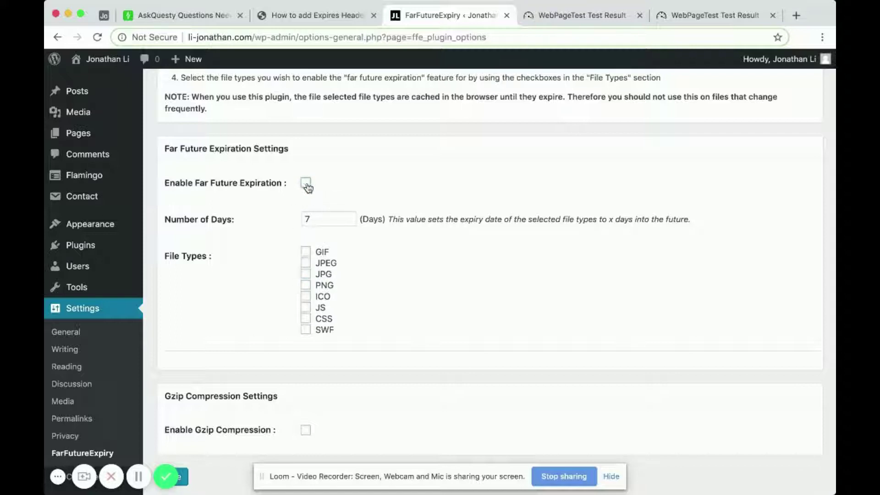
left_click(218, 221)
key("BackSpace")
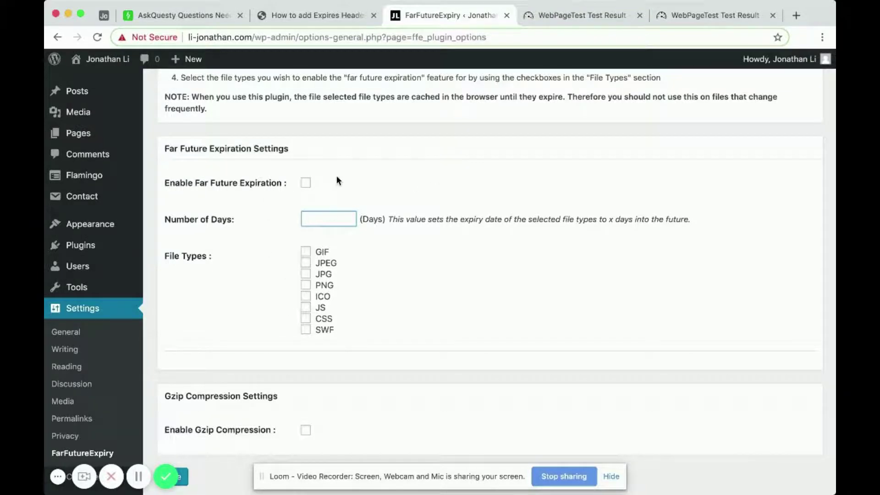
scroll(336, 175, "up", 3)
scroll(336, 175, "down", 4)
scroll(336, 175, "up", 2)
scroll(338, 177, "up", 2)
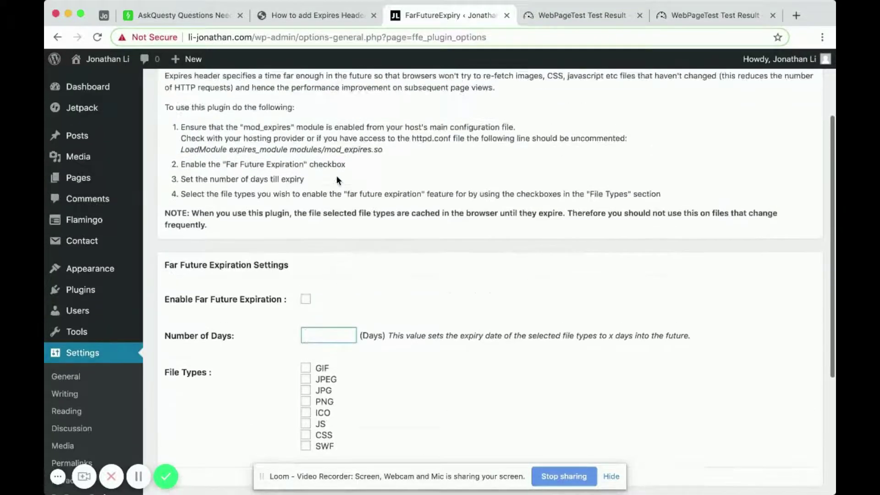
left_click(582, 17)
scroll(358, 145, "down", 5)
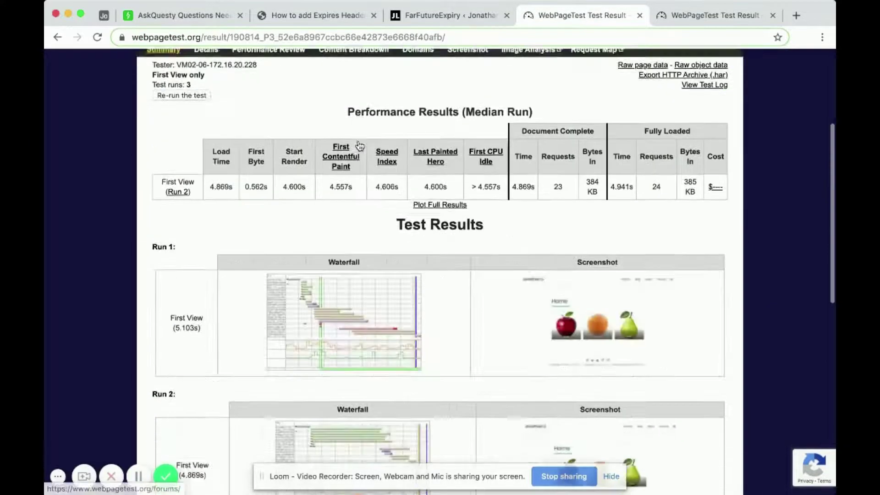
mouse_move(209, 175)
left_mouse_down()
mouse_move(226, 180)
mouse_move(214, 176)
left_mouse_up()
scroll(275, 190, "up", 3)
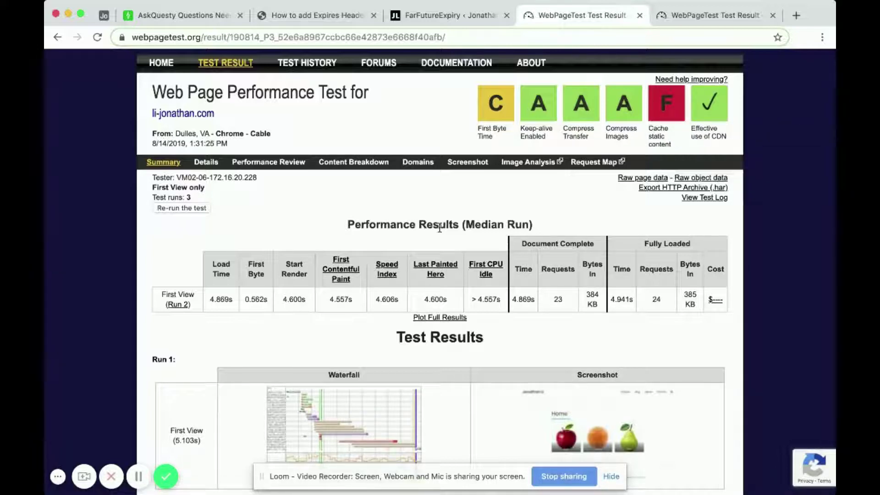
scroll(193, 221, "down", 2)
scroll(286, 212, "up", 2)
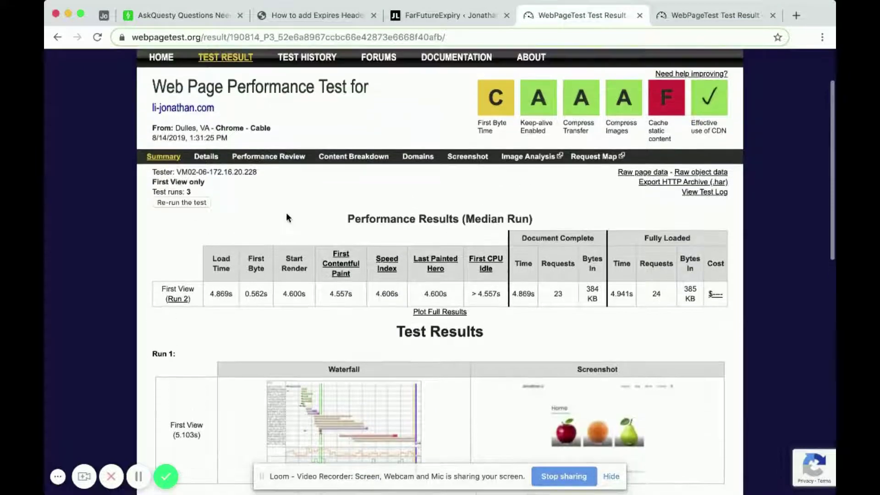
scroll(286, 212, "down", 1)
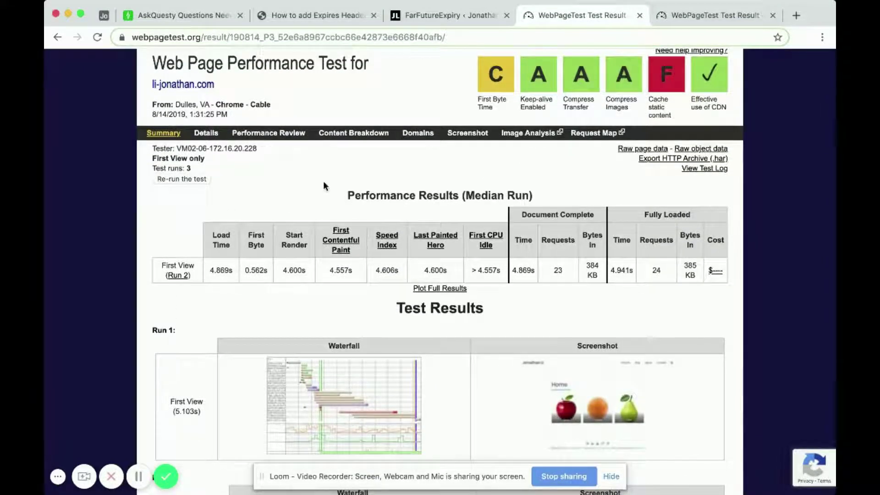
Enable Far Future Expiration with Number of Days set to 7
left_click(452, 18)
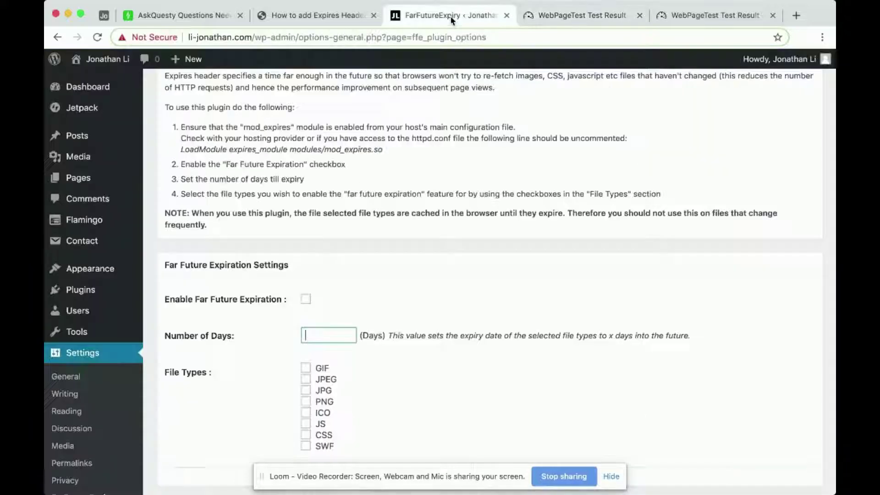
scroll(378, 225, "down", 3)
left_click(305, 228)
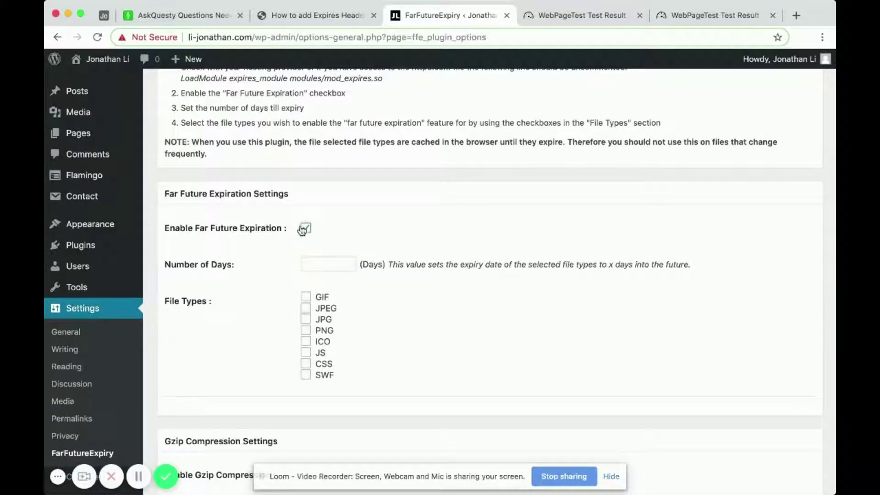
left_click(315, 265)
type("7")
Include GIF, JPEG, JPG and PNG files and save the expiration settings
left_click(305, 297)
left_click(305, 310)
left_click(306, 319)
left_click(306, 330)
scroll(352, 325, "down", 3)
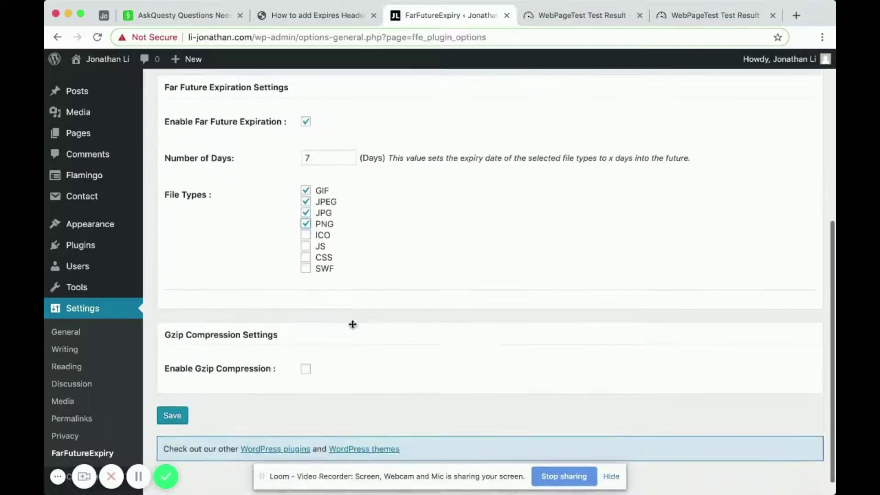
left_click(172, 415)
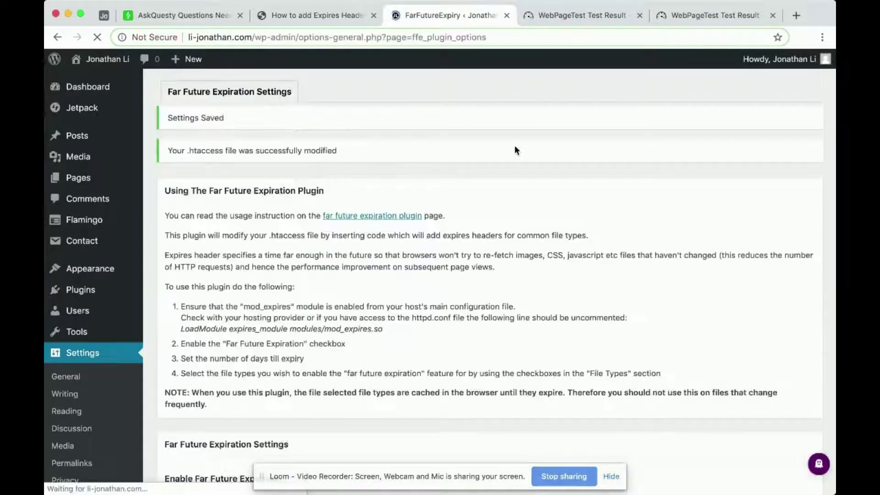
Review the new 1.635s WebPageTest result, glancing back at the earlier 4.869s one
left_click(697, 20)
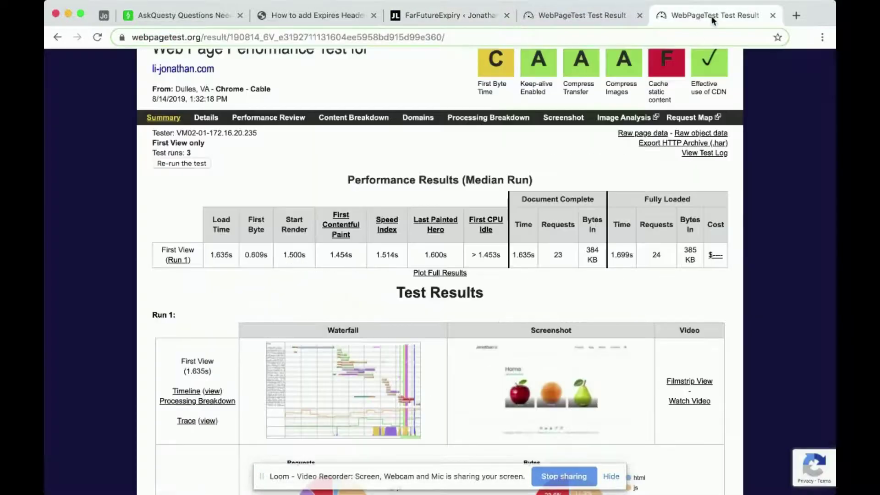
scroll(669, 120, "up", 3)
scroll(669, 120, "down", 2)
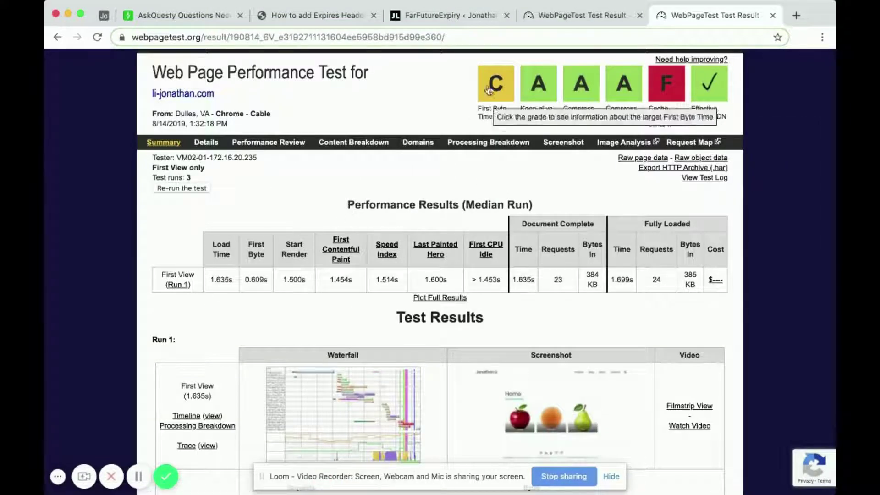
left_click(605, 17)
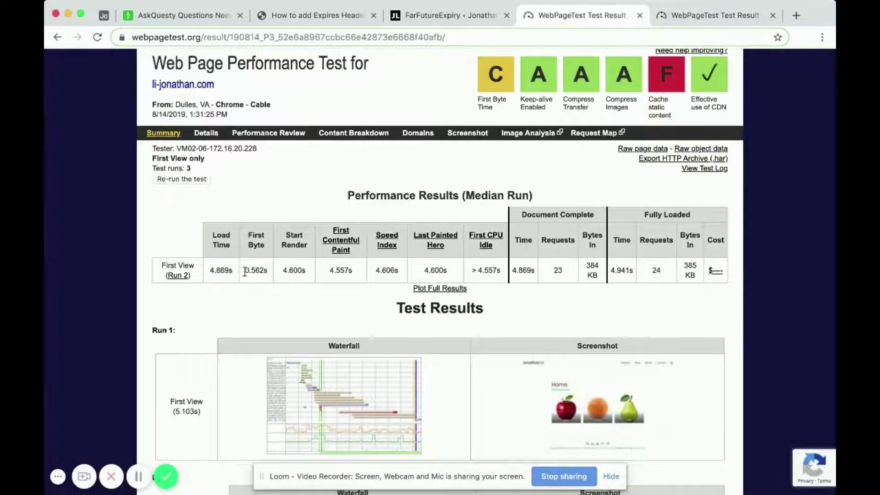
left_click(727, 17)
scroll(210, 246, "down", 1)
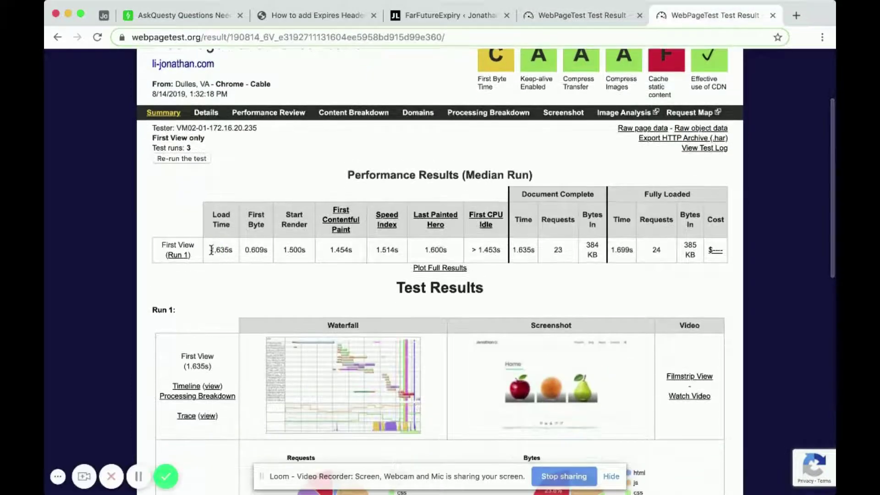
left_click_drag(211, 250, 229, 248)
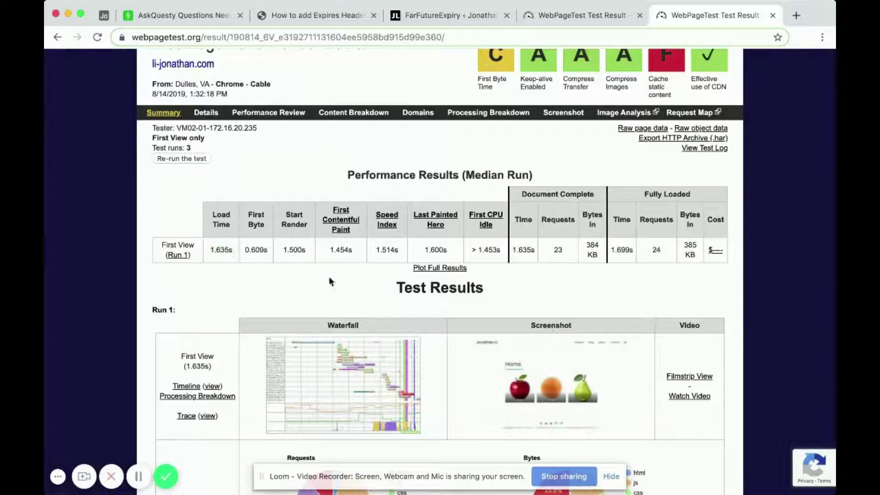
scroll(403, 243, "up", 2)
scroll(402, 243, "down", 2)
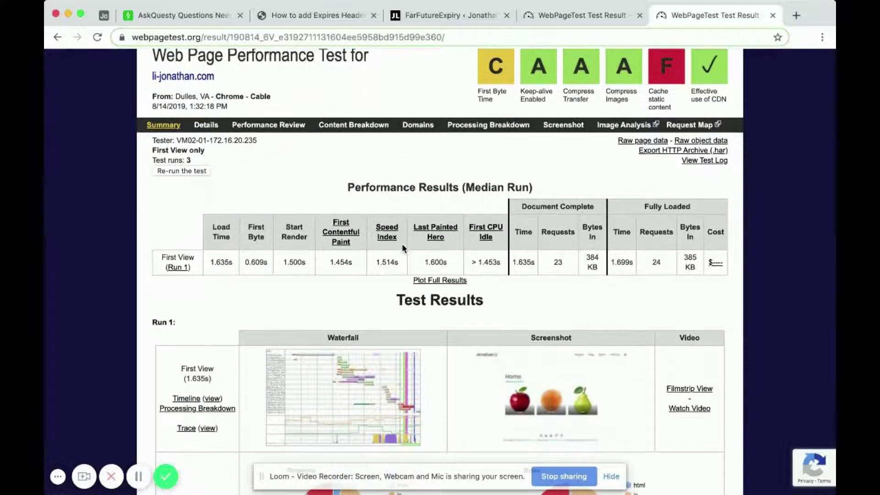
Return to the earlier report and mark its 4.869s load time for comparison
left_click(581, 16)
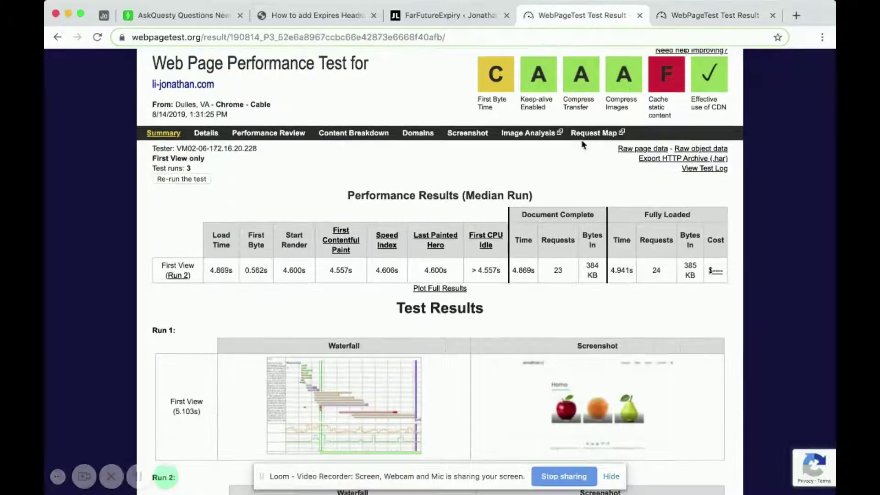
scroll(584, 145, "up", 2)
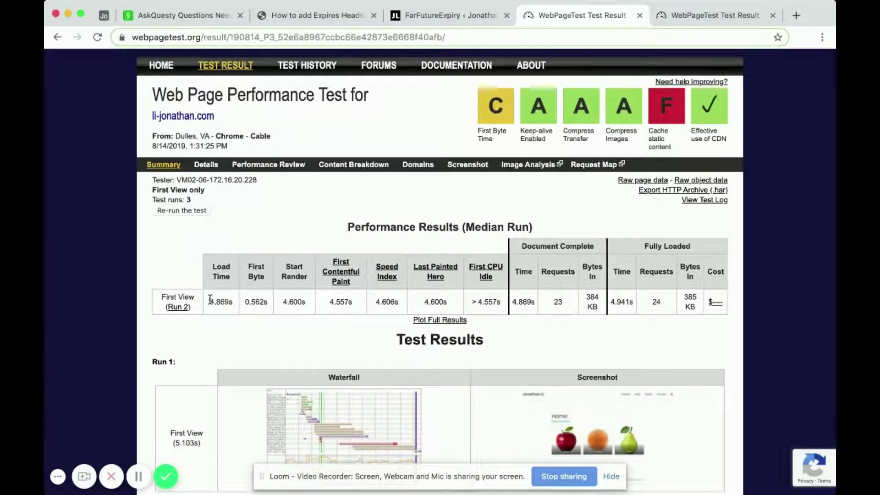
left_click_drag(225, 298, 232, 300)
left_click(232, 300)
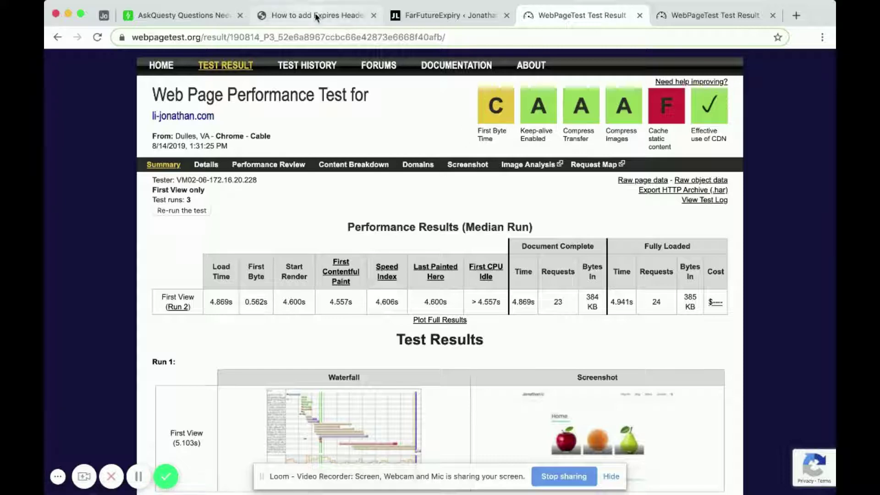
Switch to Airtable's AskQuesty Questions Need Answered table
left_click(174, 13)
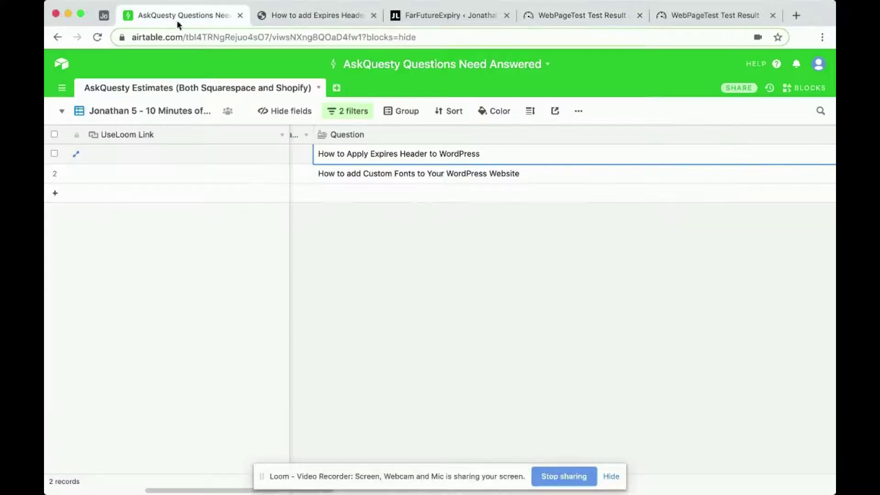